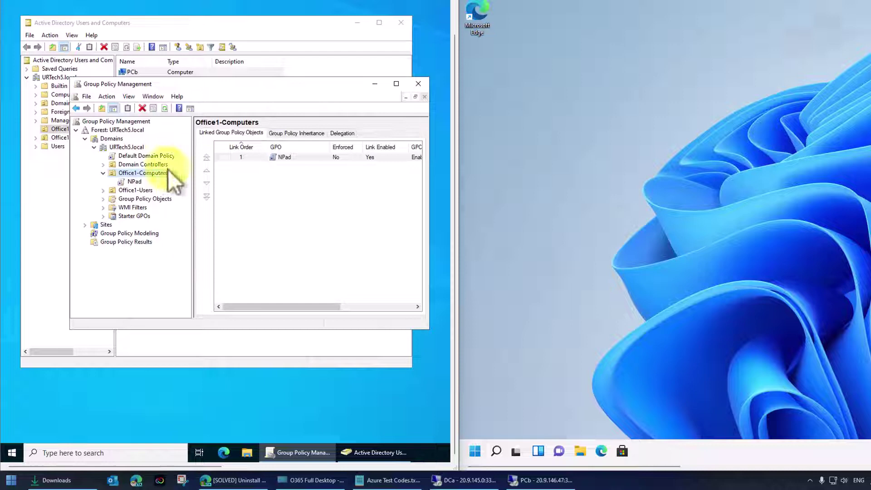
Step: Edit the NPad GPO and select its Notepad++ package under Computer Configuration Software installation
right_click(138, 183)
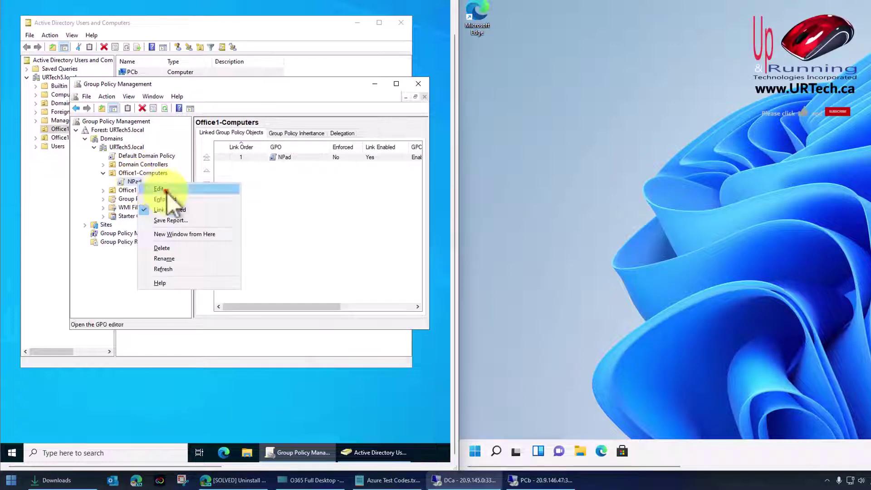
left_click(165, 189)
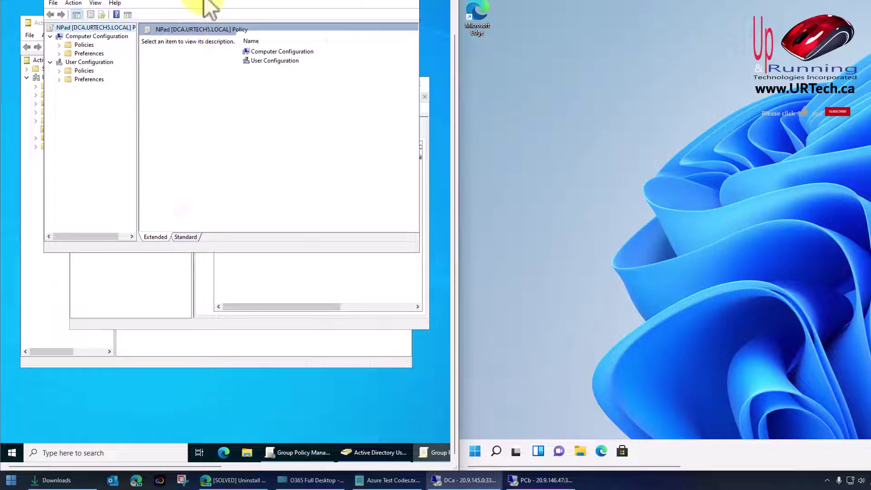
left_click(43, 97)
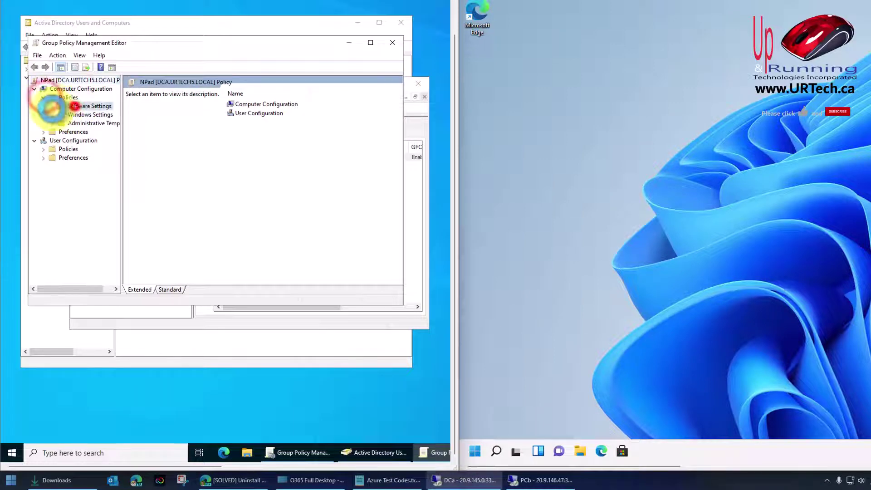
double_click(74, 106)
left_click(98, 114)
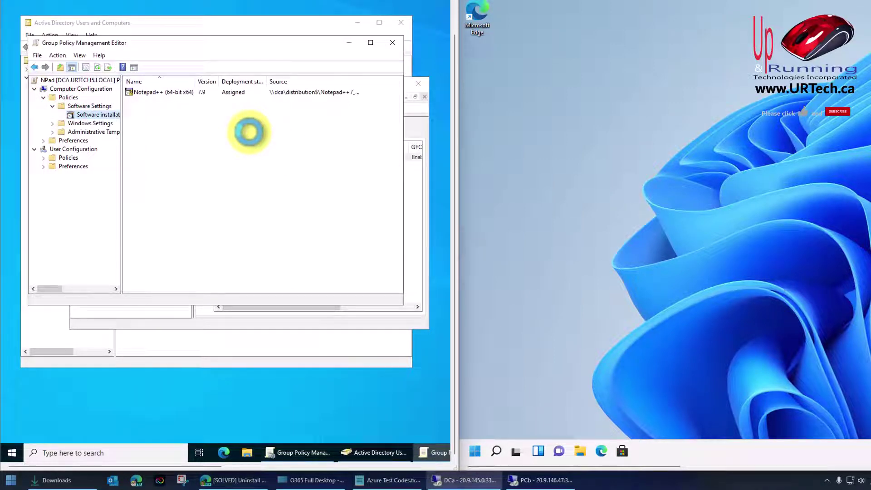
left_click(159, 93)
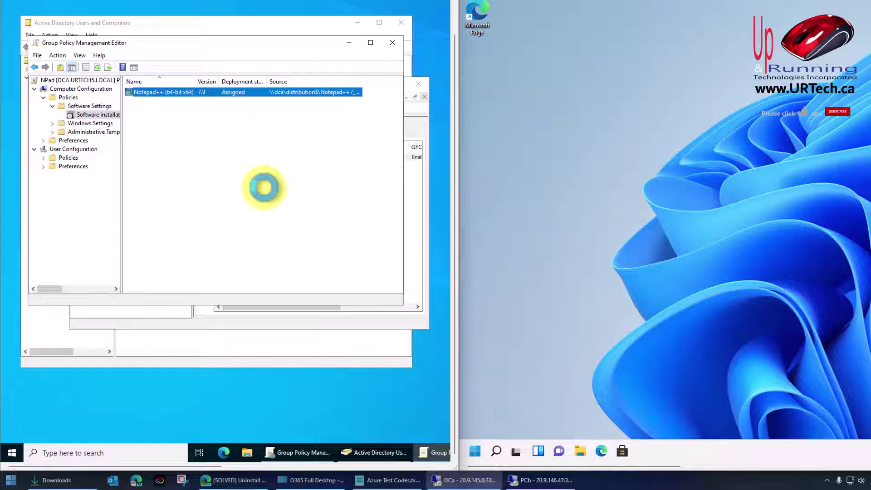
Step: Remove the Notepad++ package, choosing 'Immediately uninstall the software from users and computers'
right_click(174, 92)
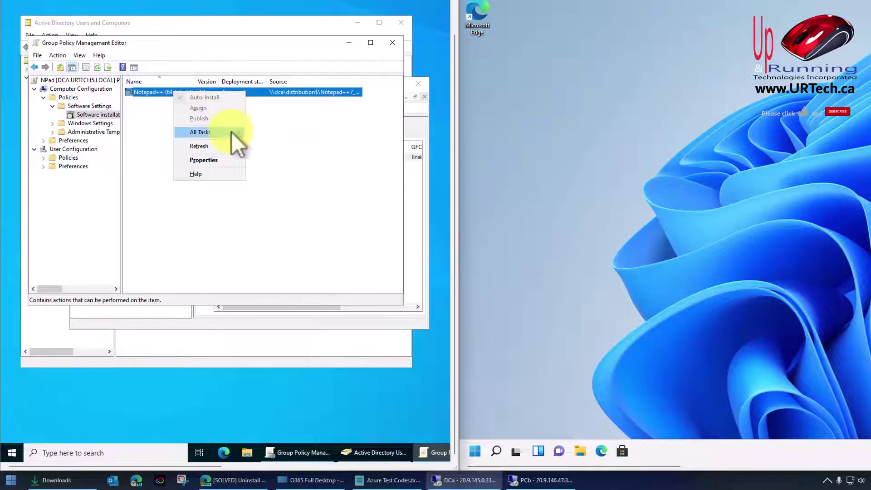
mouse_move(231, 132)
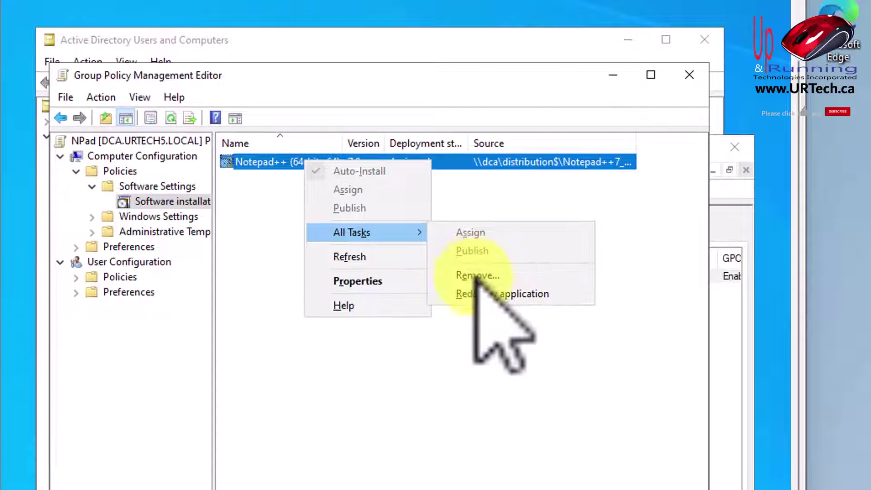
left_click(473, 275)
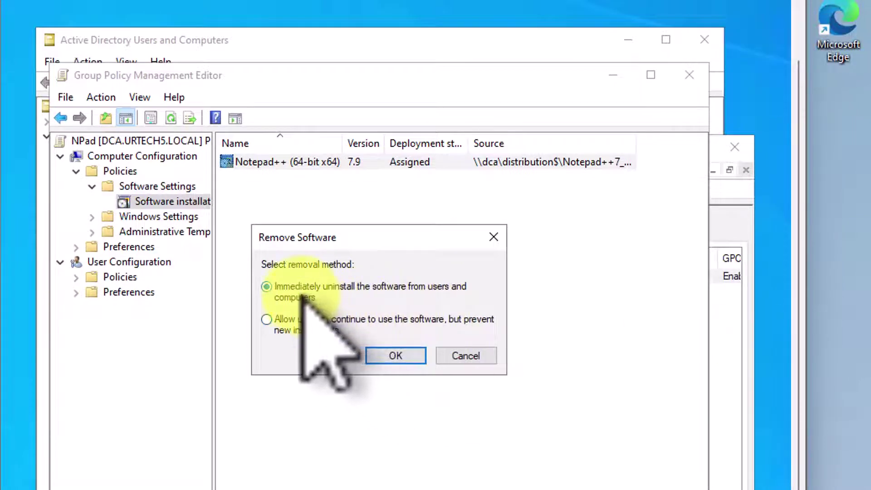
left_click(387, 351)
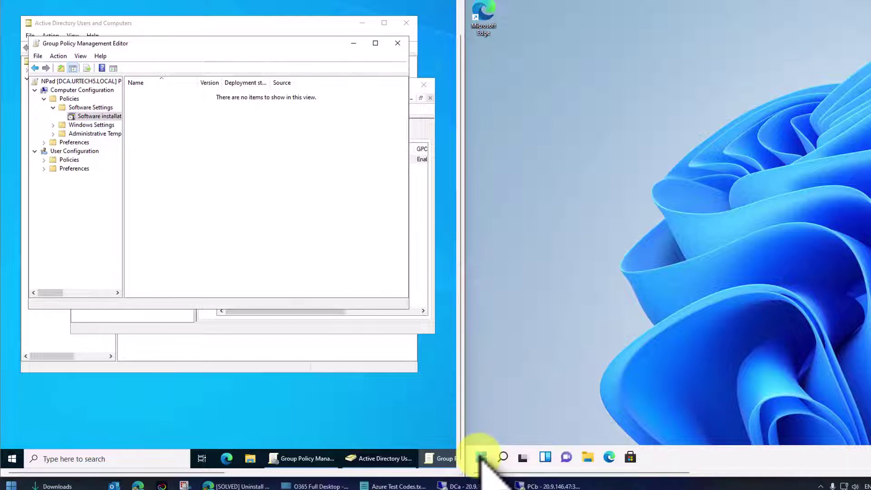
Step: Restart the Windows 11 client PC
right_click(480, 457)
mouse_move(536, 418)
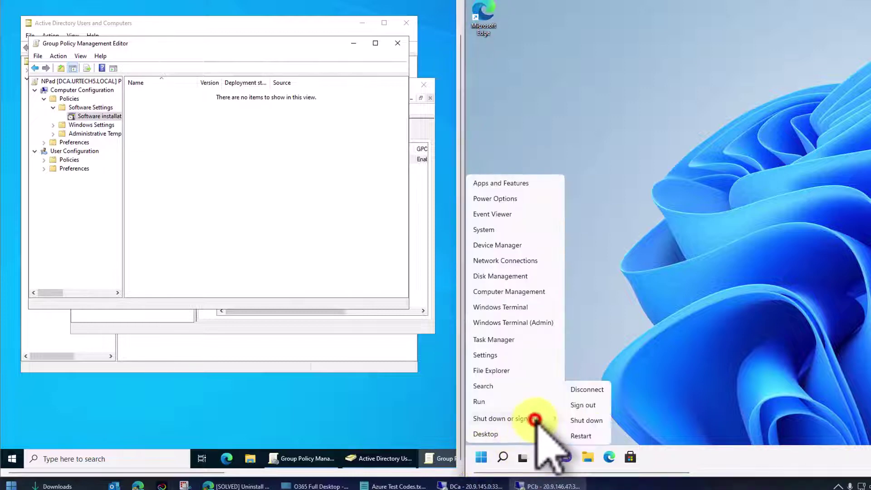
left_click(585, 437)
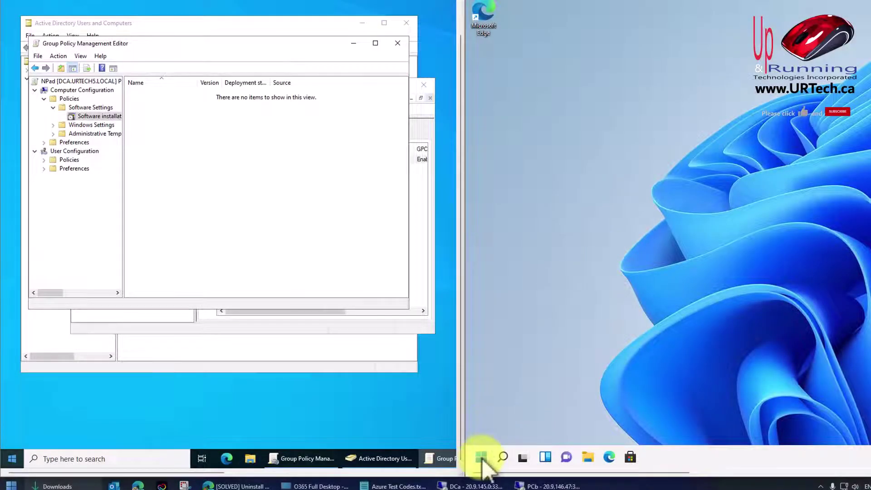
Step: Search the Start menu for 'note' to check for Notepad++, then dismiss the results
left_click(481, 456)
type("note")
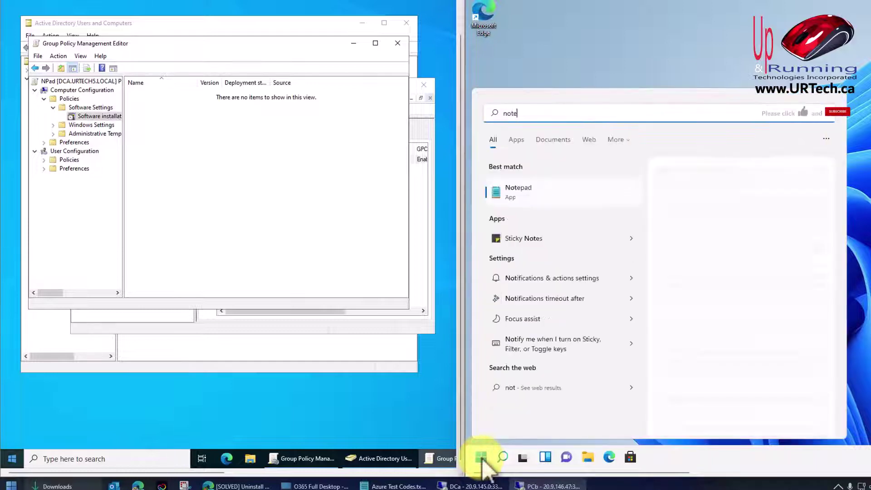
left_click(585, 25)
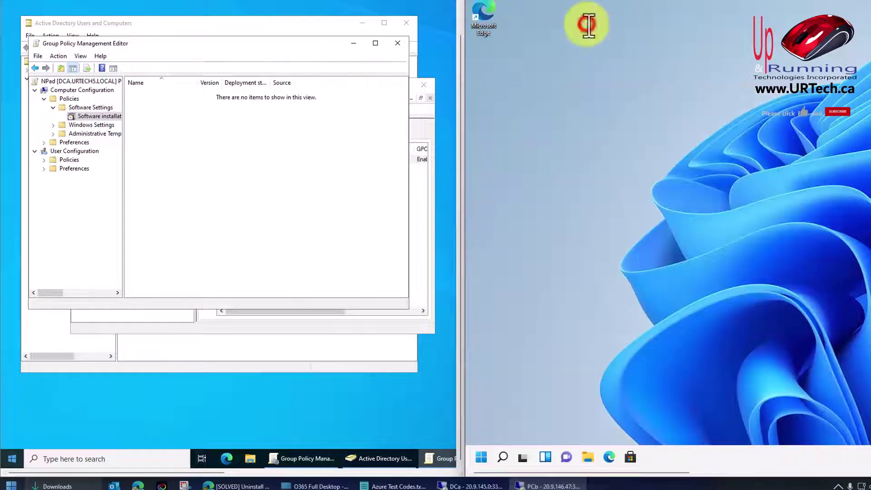
right_click(479, 458)
left_click(530, 186)
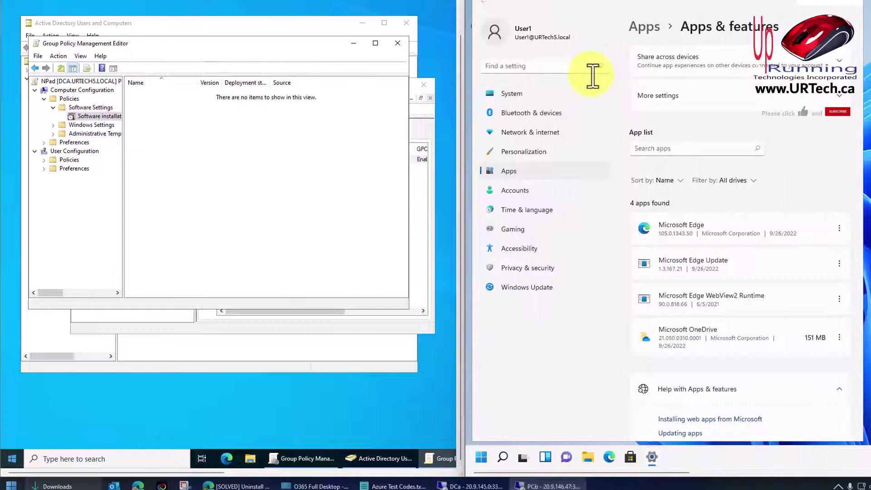
type("note")
left_click(857, 5)
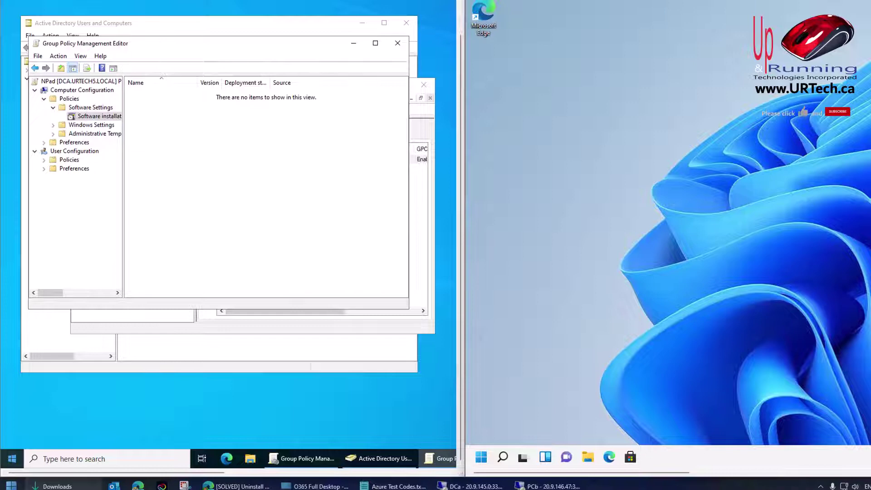
Step: Enable 'Uninstall this application when it falls out of the scope of management' for Notepad++
left_click(167, 133)
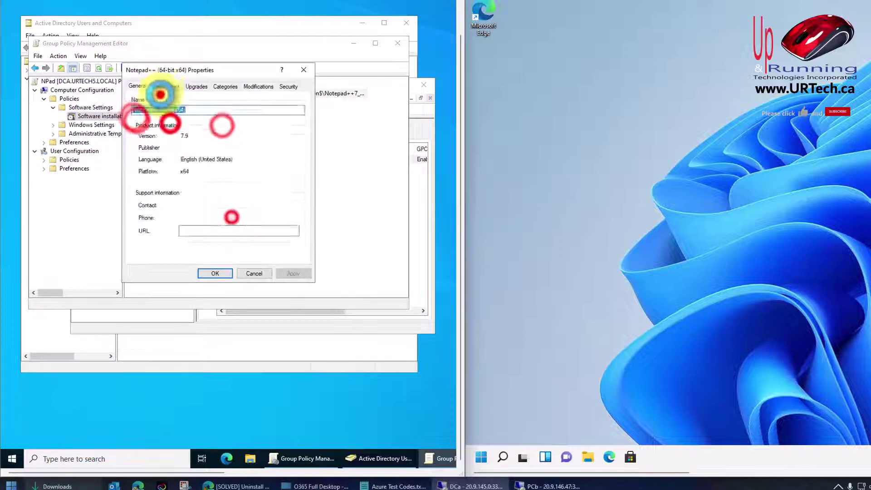
left_click(163, 88)
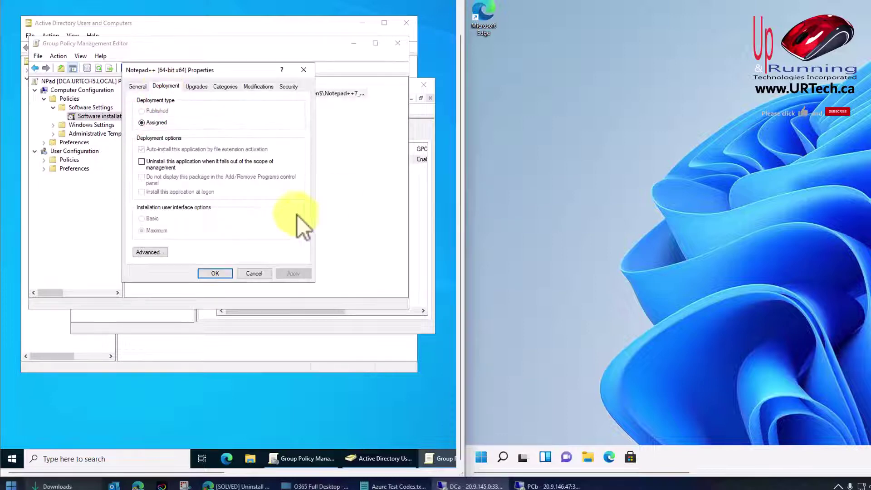
left_click(143, 164)
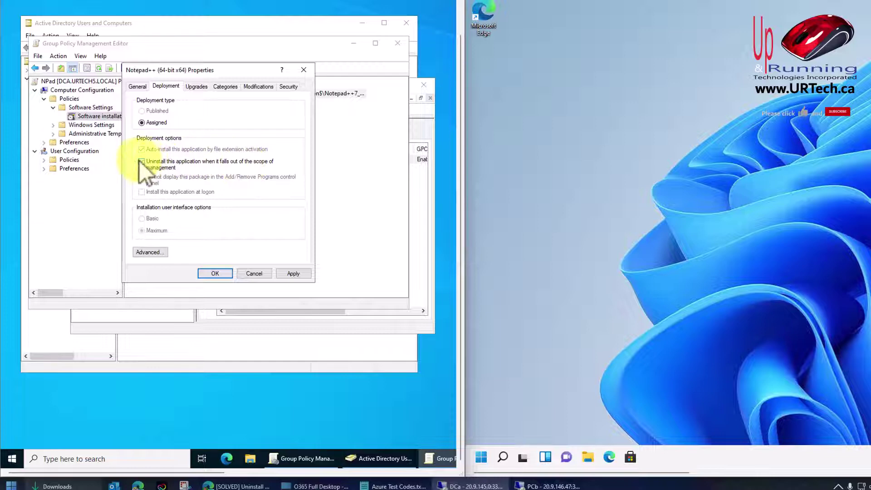
left_click(222, 271)
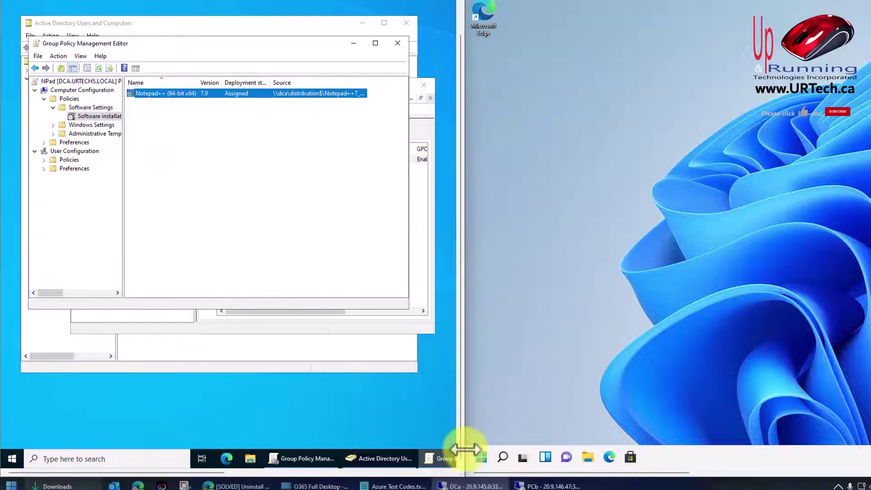
Step: Restart the Windows 11 client again from the Start power-user menu
right_click(480, 457)
mouse_move(517, 418)
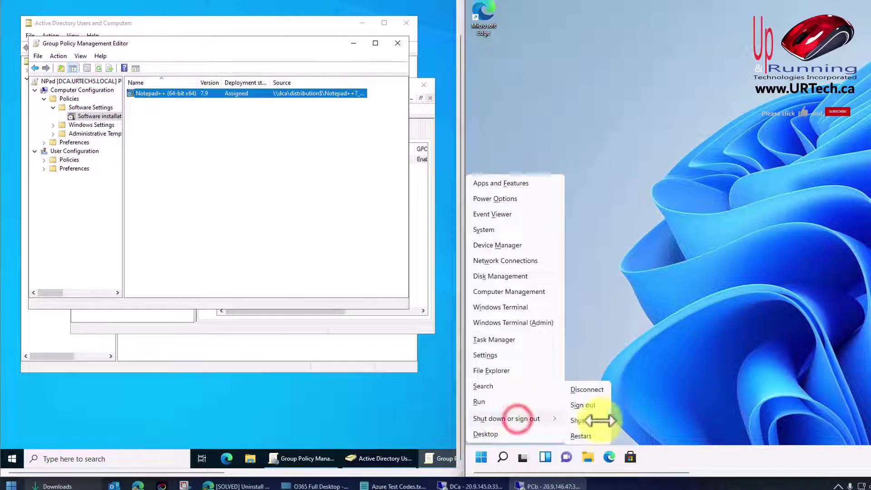
left_click(586, 434)
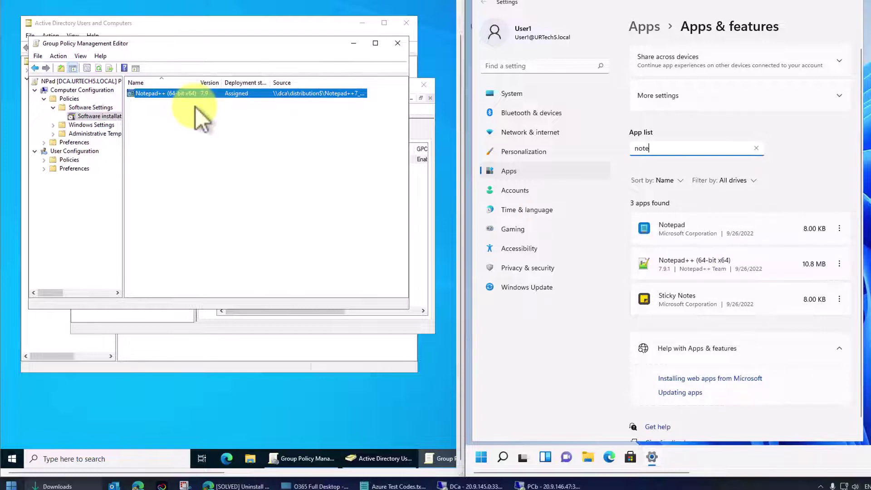
Step: Check the Notepad++ package's Deployment options without changes, then close the policy editor
double_click(165, 94)
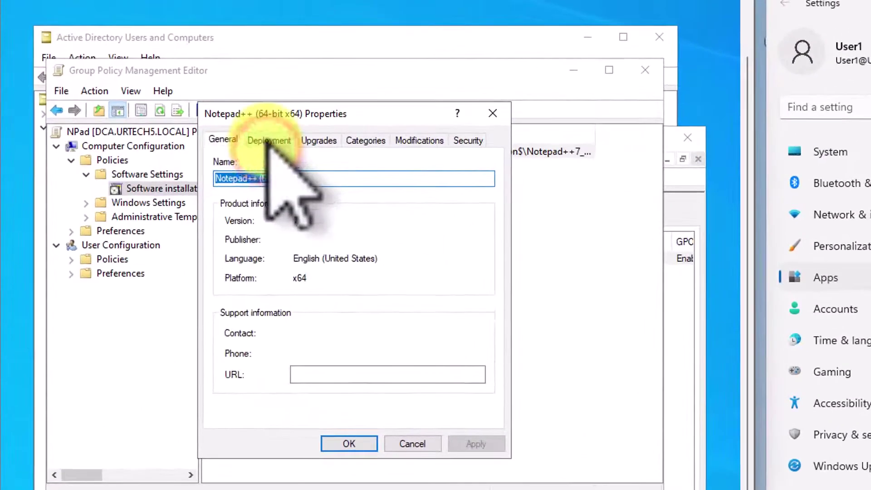
left_click(164, 85)
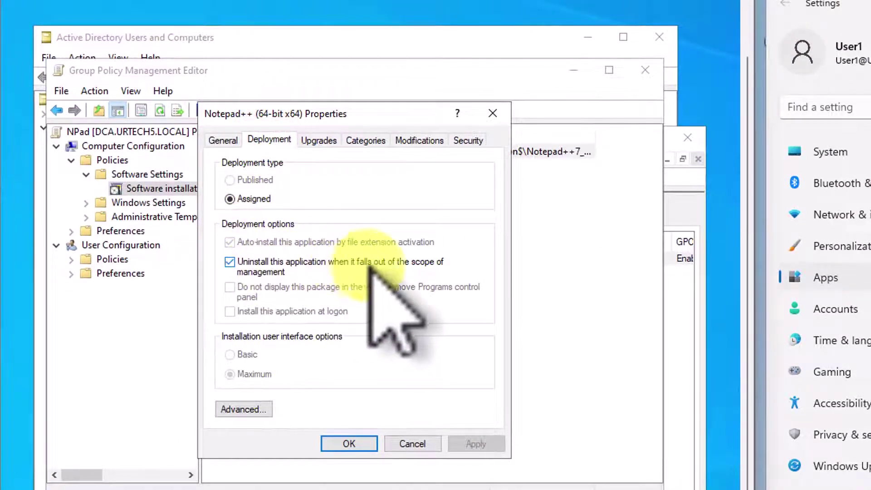
left_click(418, 442)
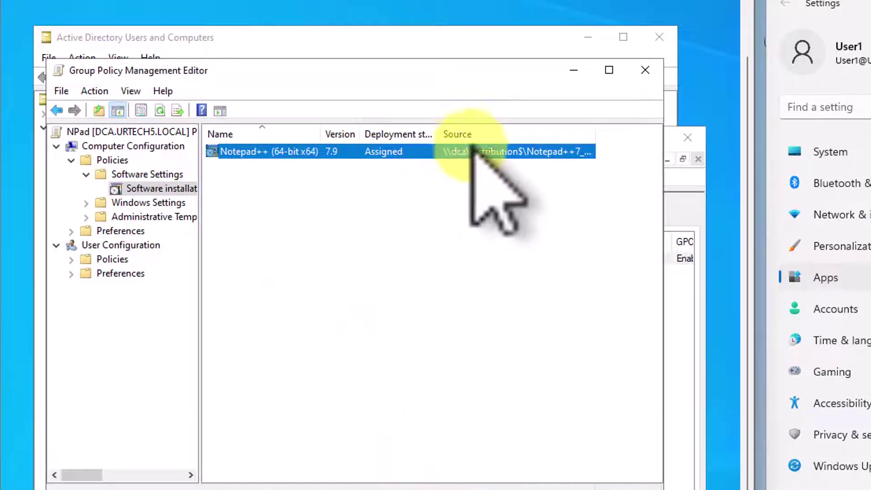
left_click(644, 70)
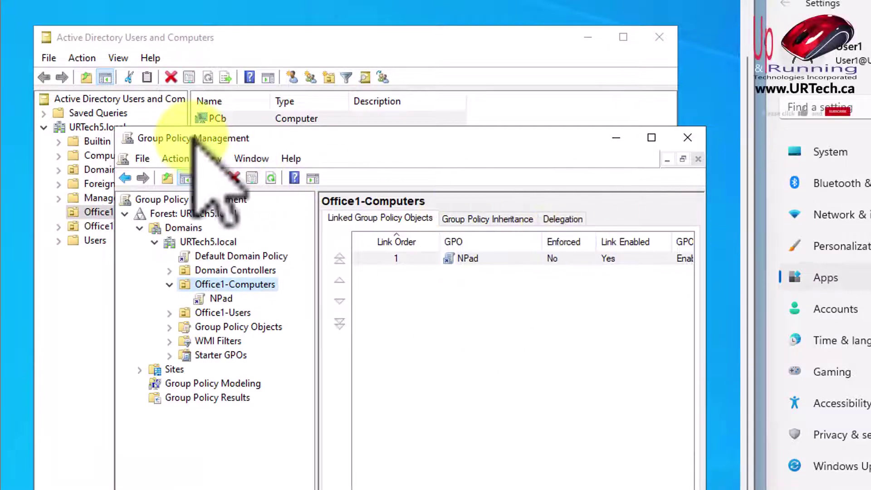
Step: Delete the NPad link from Office1-Computers while keeping the GPO itself
left_click(217, 299)
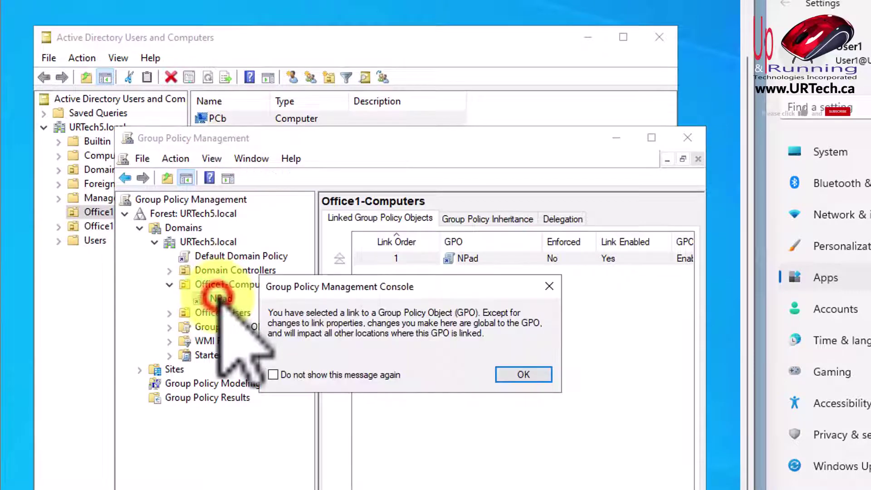
left_click(523, 374)
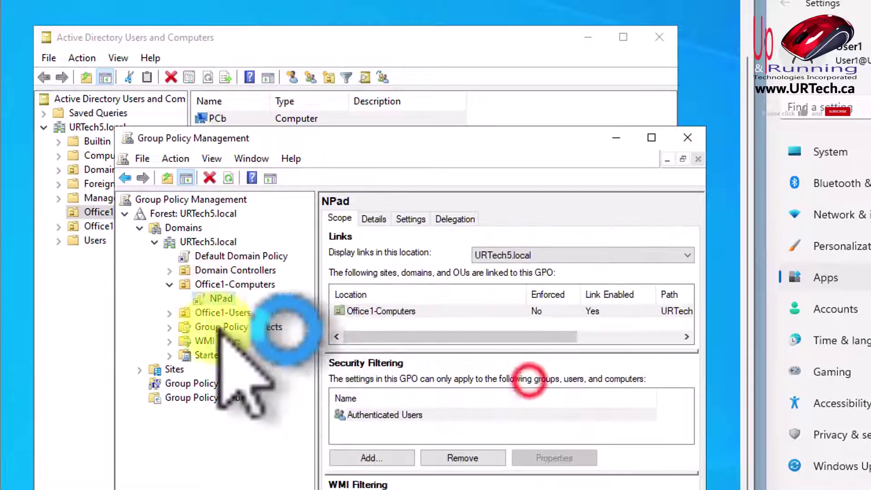
right_click(226, 300)
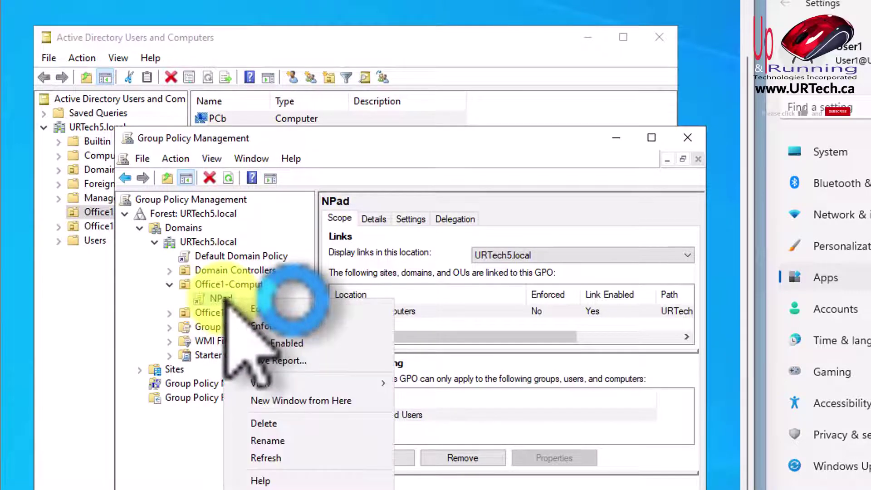
left_click(264, 423)
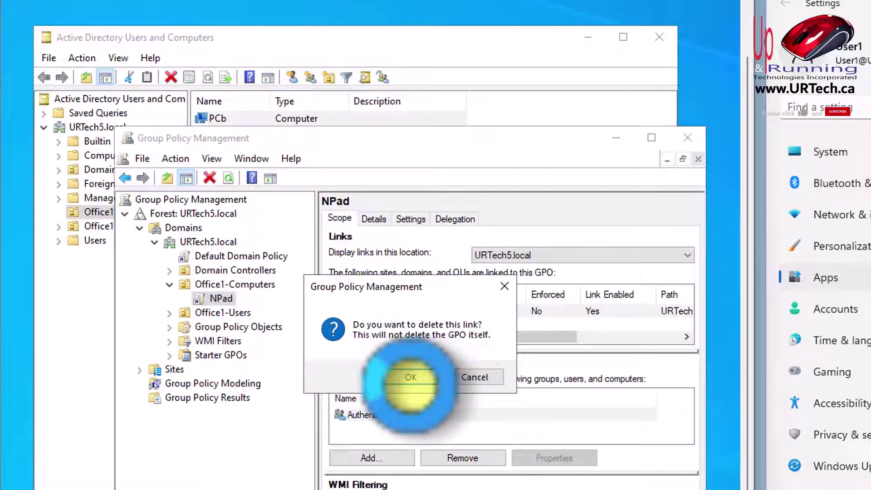
left_click(410, 377)
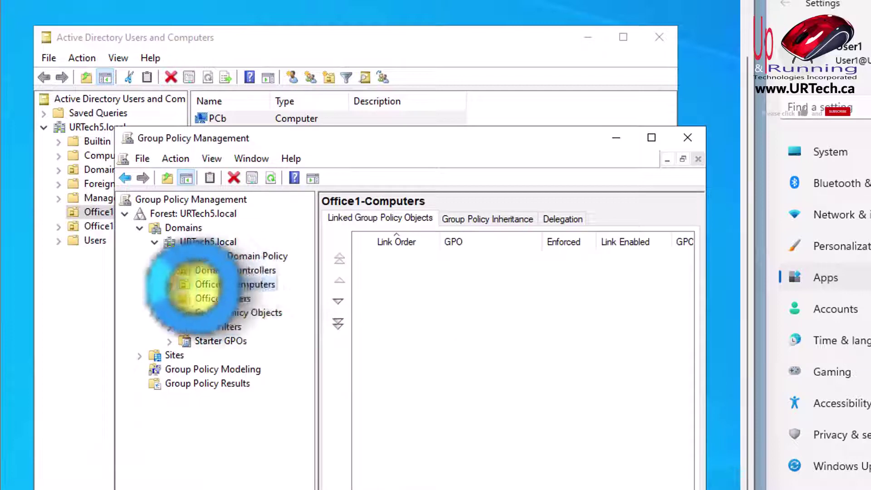
Step: Check the NPad GPO under Group Policy Objects and review Office1-Computers
left_click(168, 312)
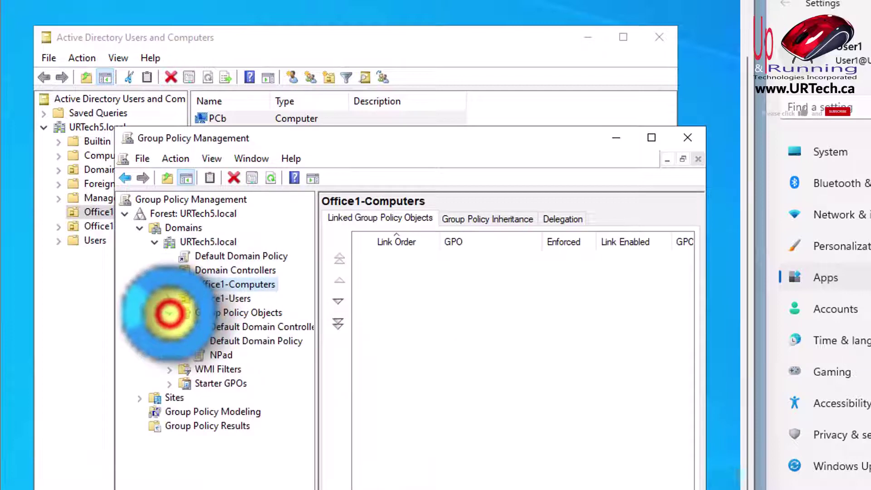
left_click(221, 355)
left_click(227, 284)
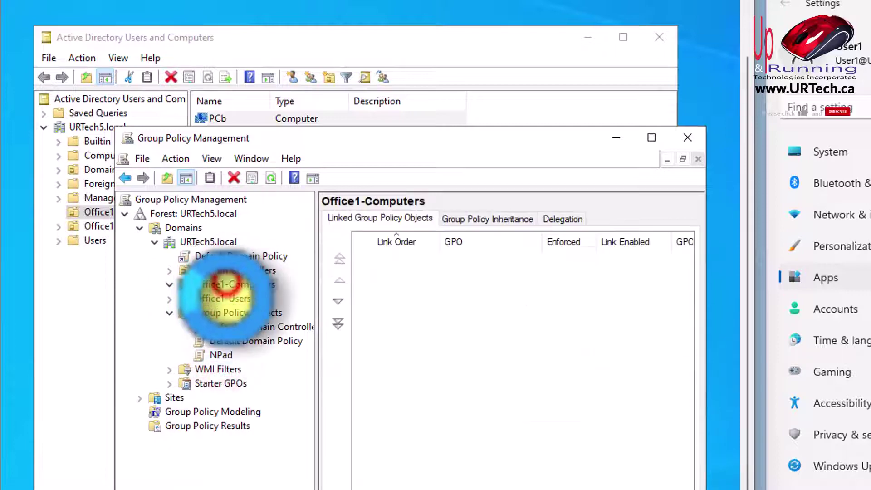
left_click(224, 298)
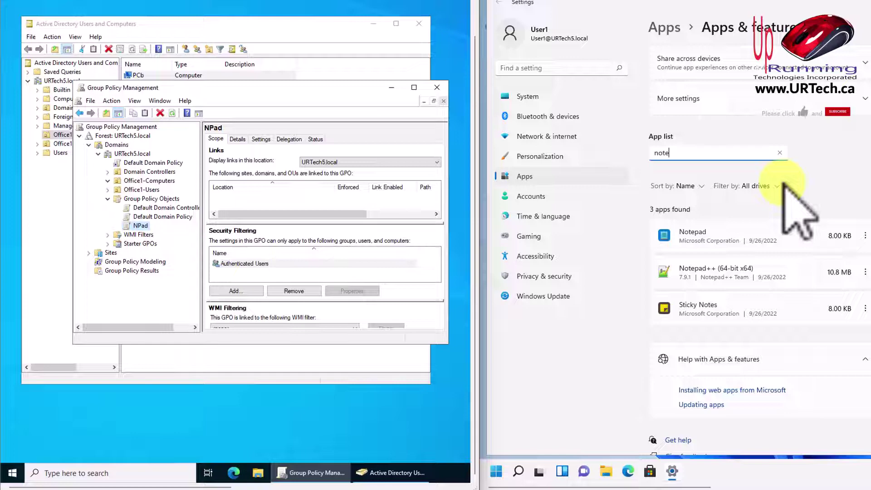
Step: Restart the Windows 11 client PC
right_click(496, 471)
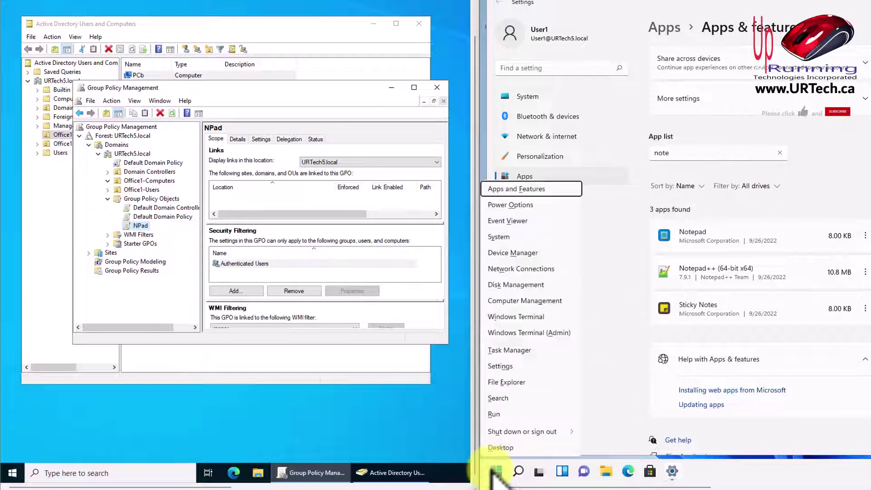
mouse_move(524, 431)
left_click(603, 446)
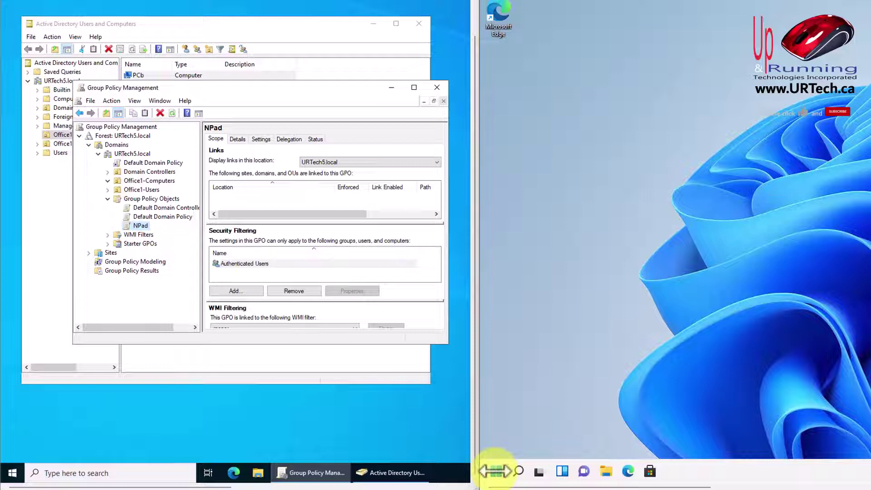
Step: Search installed apps for 'notep' and confirm only Notepad remains
left_click(494, 472)
left_click(494, 472)
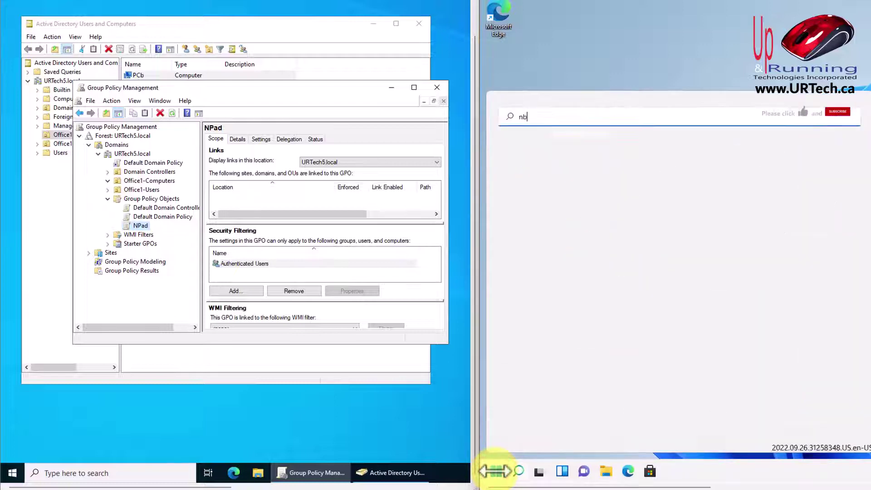
type("note")
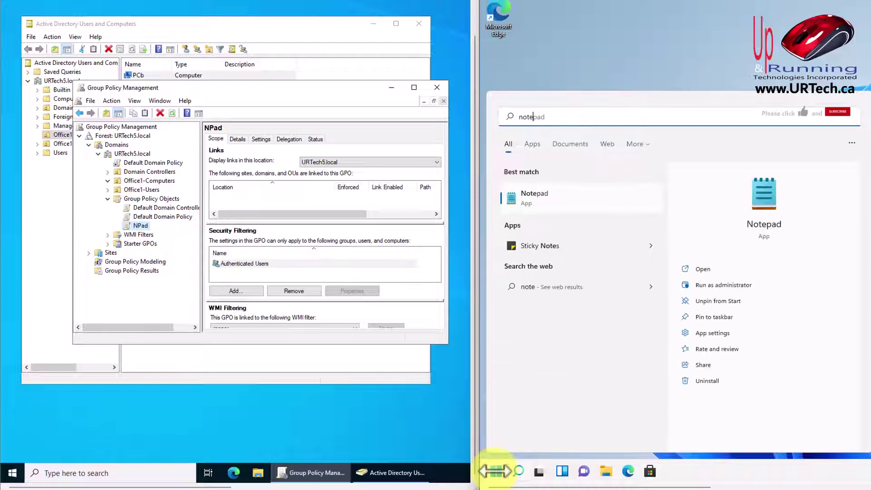
right_click(494, 472)
left_click(515, 167)
left_click(680, 152)
type("note")
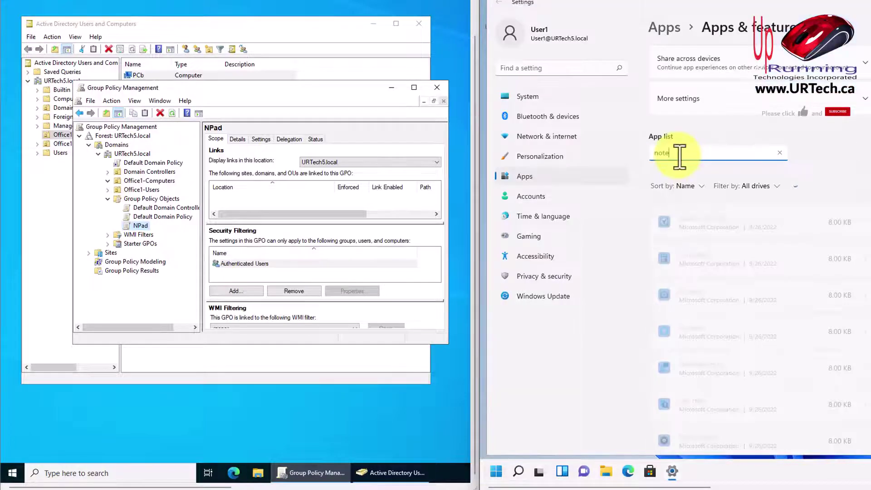
type("p")
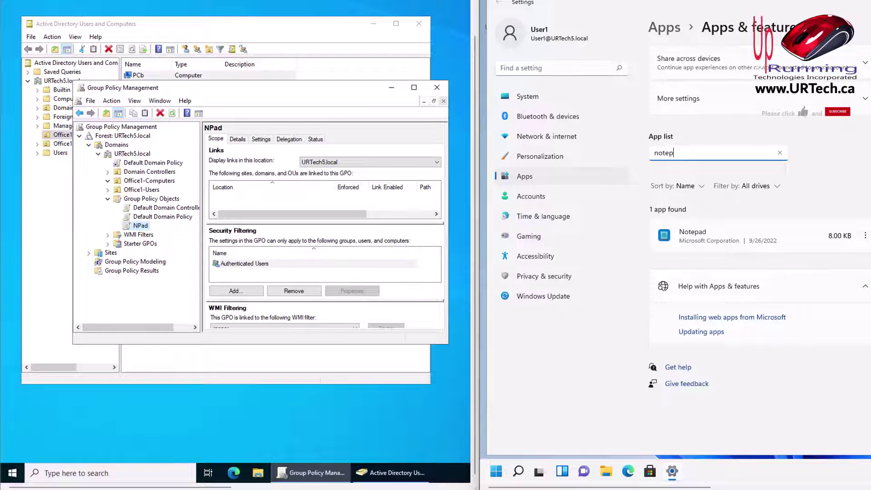
left_click(149, 180)
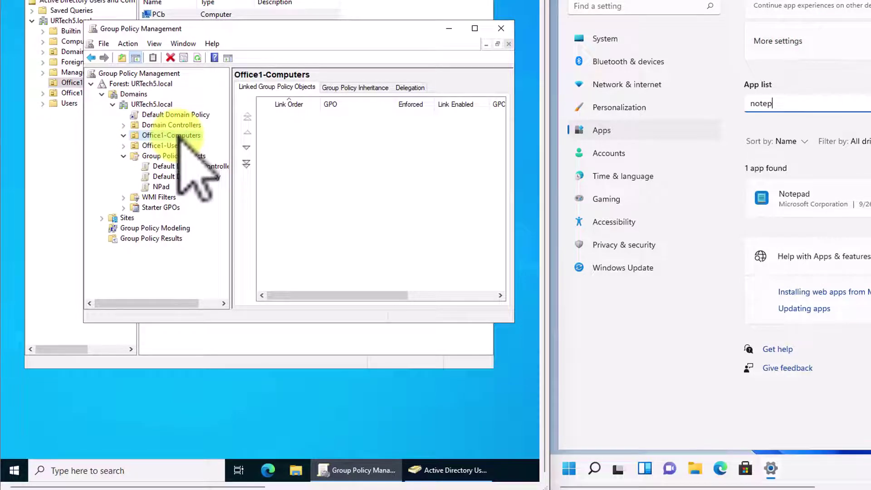
Step: Create a GPO named 'Uninstall Notepad++' linked to Office1-Computers and select its link
right_click(180, 136)
left_click(229, 143)
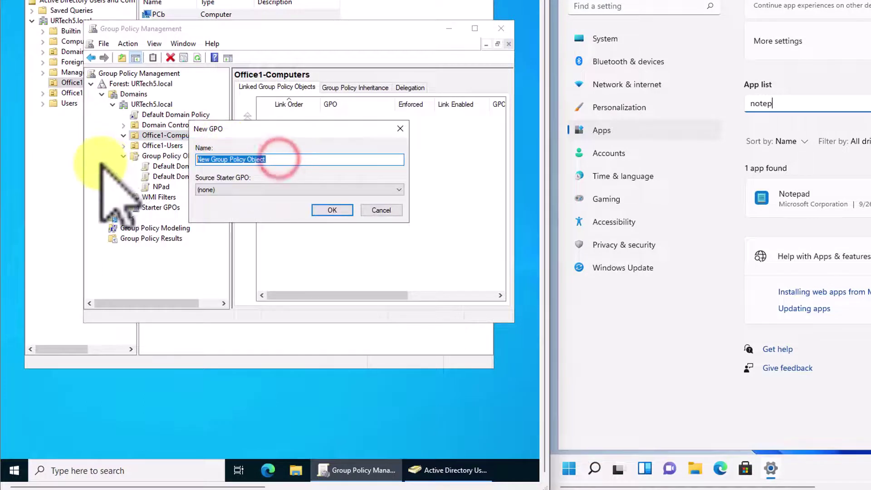
type("Uninstal")
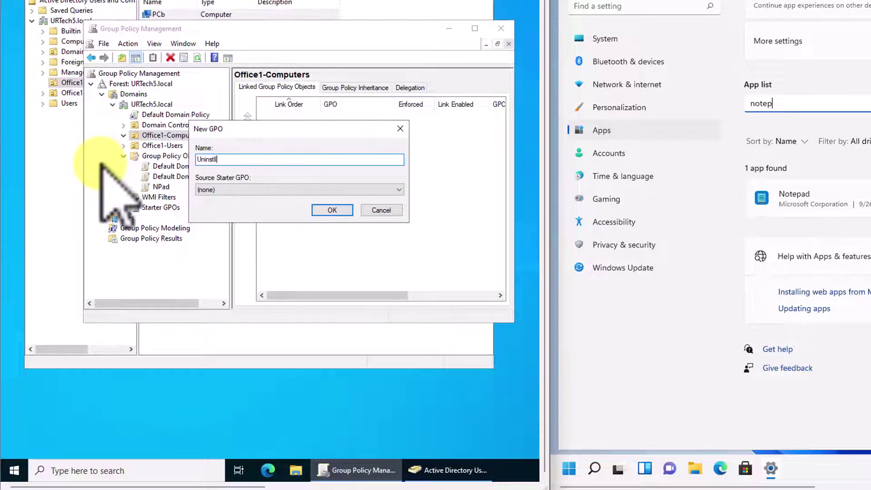
type("l Notepad++")
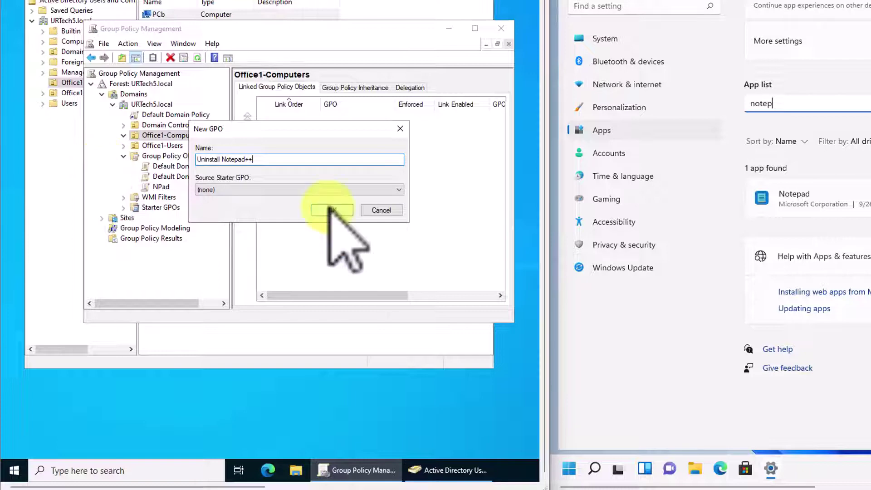
left_click(328, 208)
left_click(190, 145)
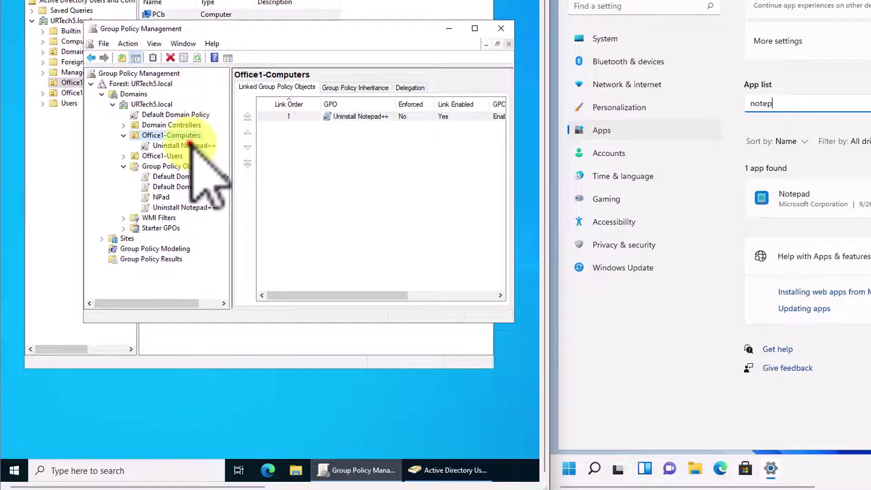
left_click(375, 199)
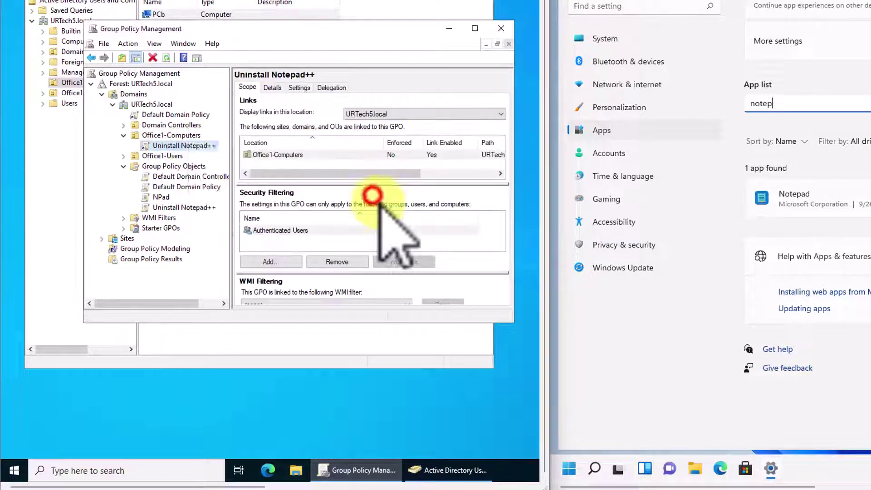
right_click(186, 146)
Step: Edit the Uninstall Notepad++ GPO and navigate to Windows Settings > Scripts (Startup/Shutdown)
left_click(204, 155)
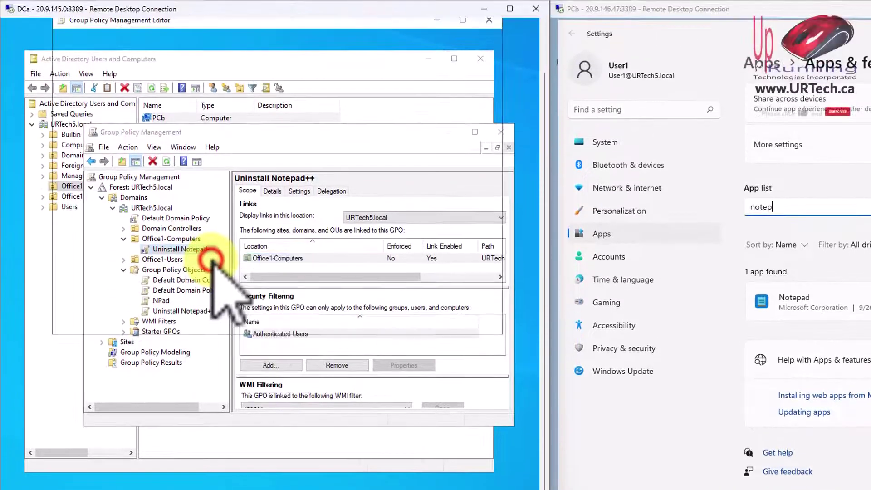
left_click(71, 85)
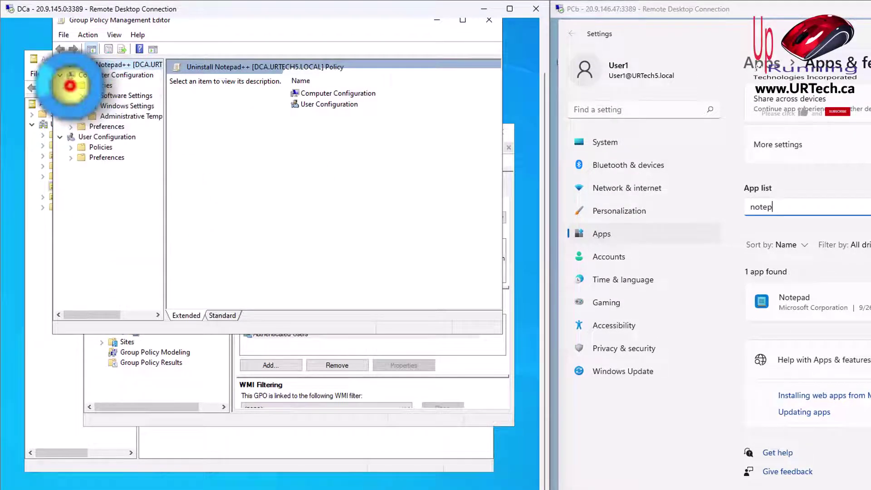
left_click(82, 106)
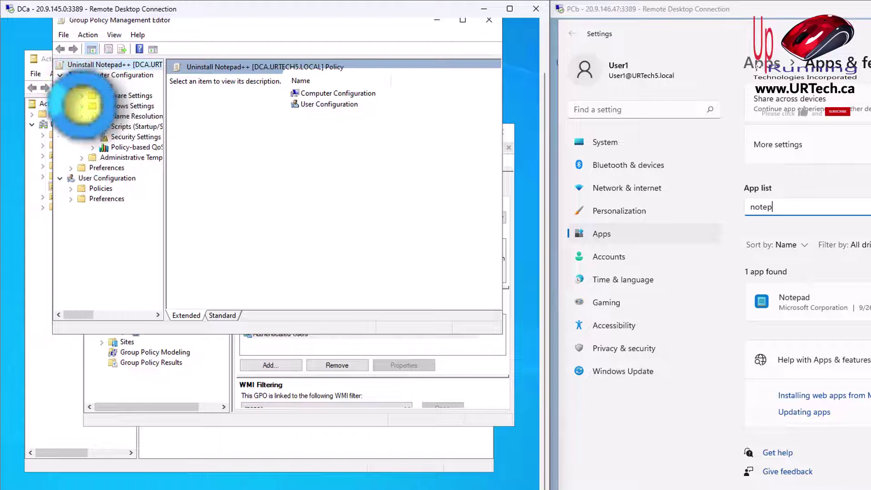
left_click(121, 127)
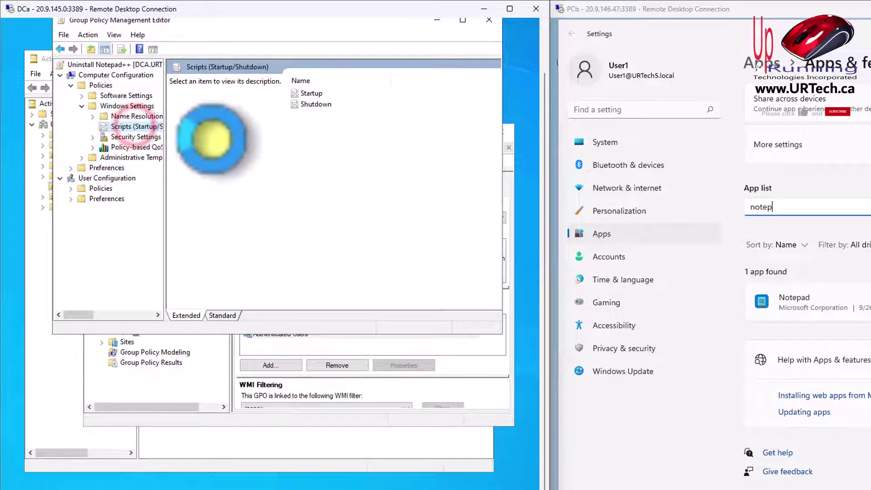
left_click(313, 93)
left_click(316, 103)
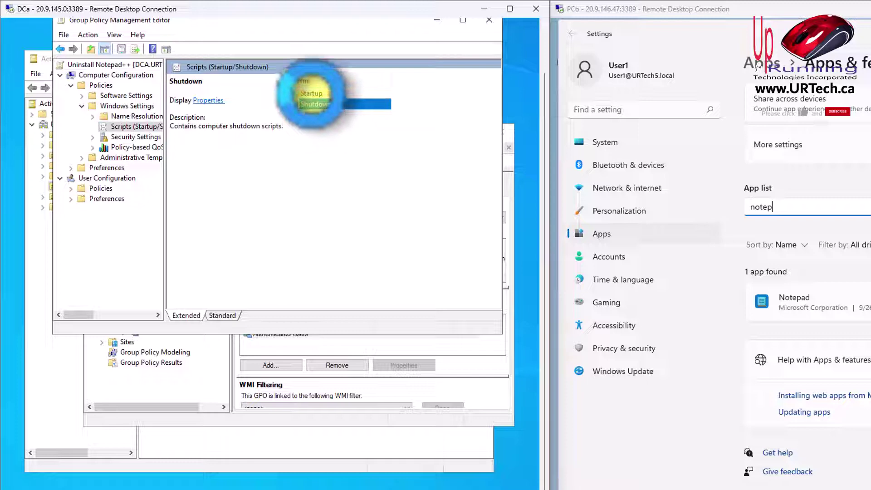
Step: Open the Startup scripts and begin adding a new script name
double_click(313, 93)
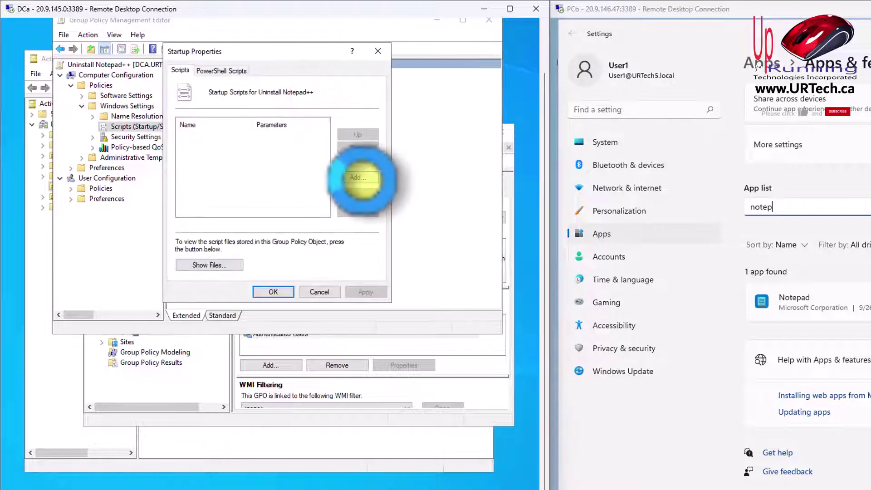
left_click(357, 177)
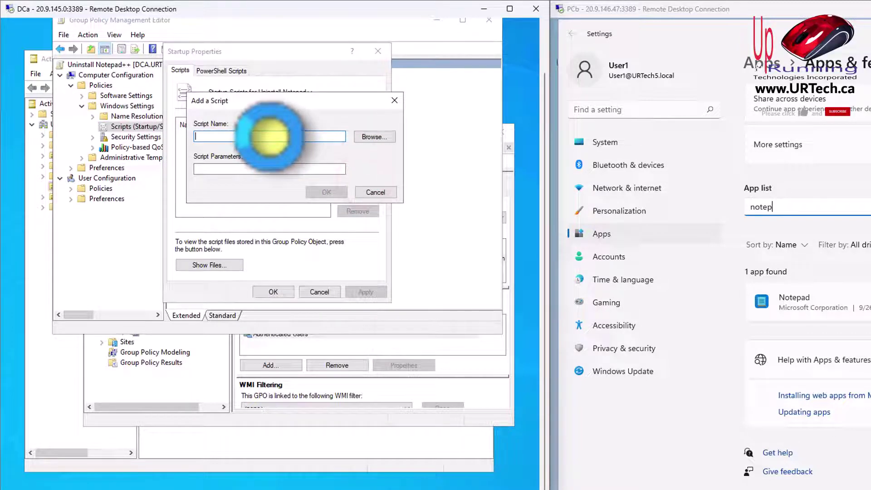
type("UninstallNPad")
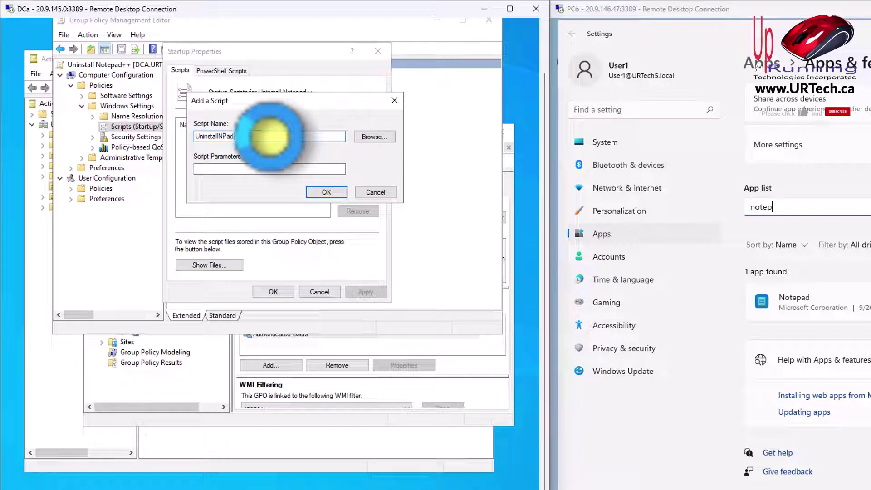
Step: Create a new text document in the distribution$ share from the script Browse dialog
left_click(369, 136)
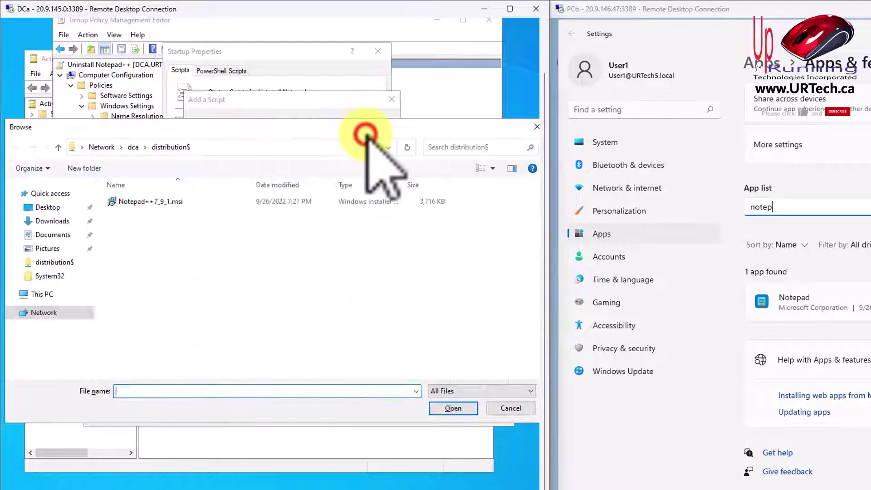
left_click_drag(206, 128, 257, 121)
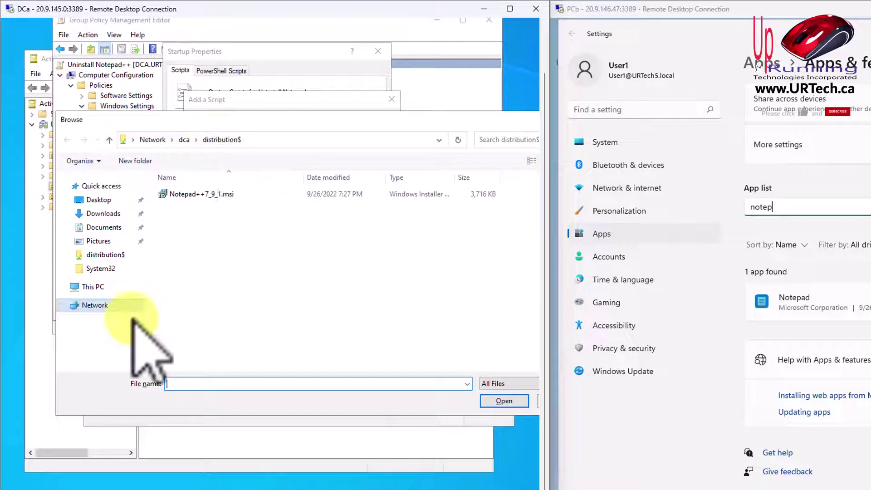
right_click(172, 233)
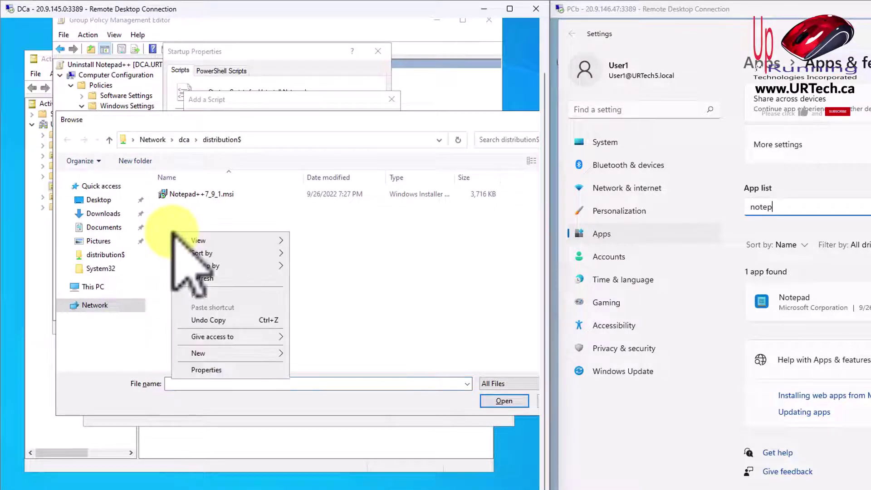
left_click(215, 352)
left_click(332, 408)
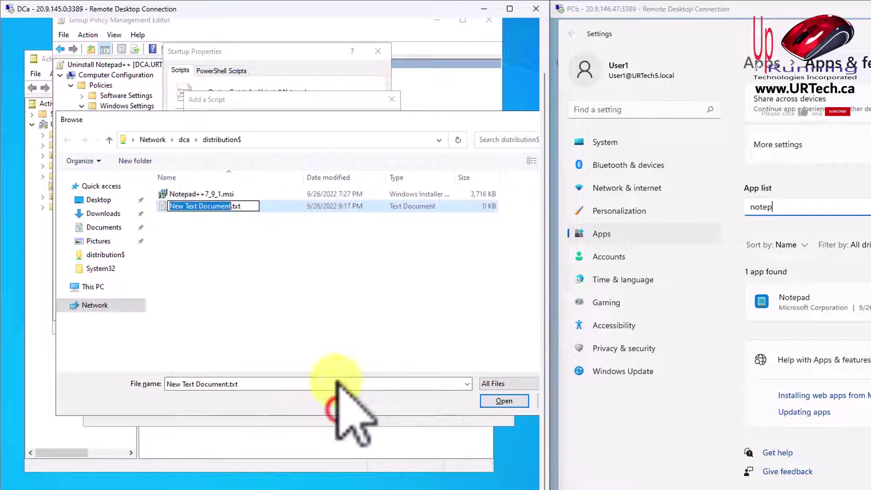
Step: Rename the new document to uninstallnp.bat, accept the extension change, and bring up its editing options
type("u")
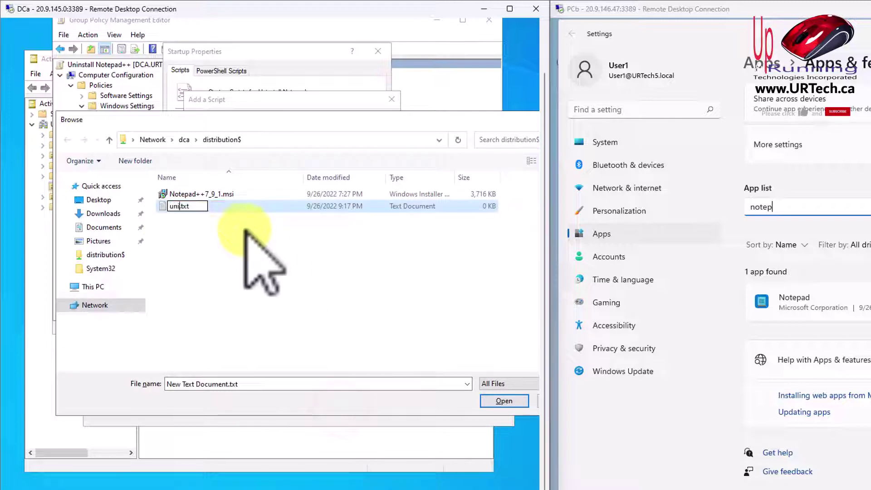
type("ninstall")
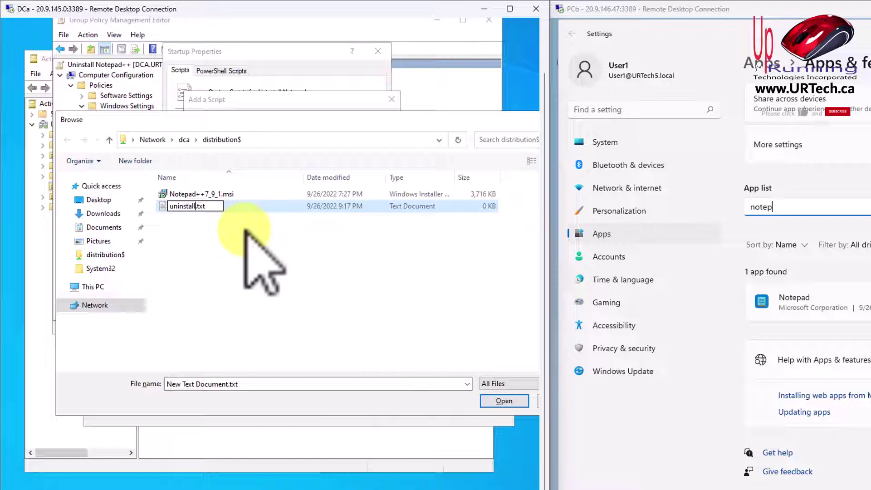
type("np.bat")
key("Return")
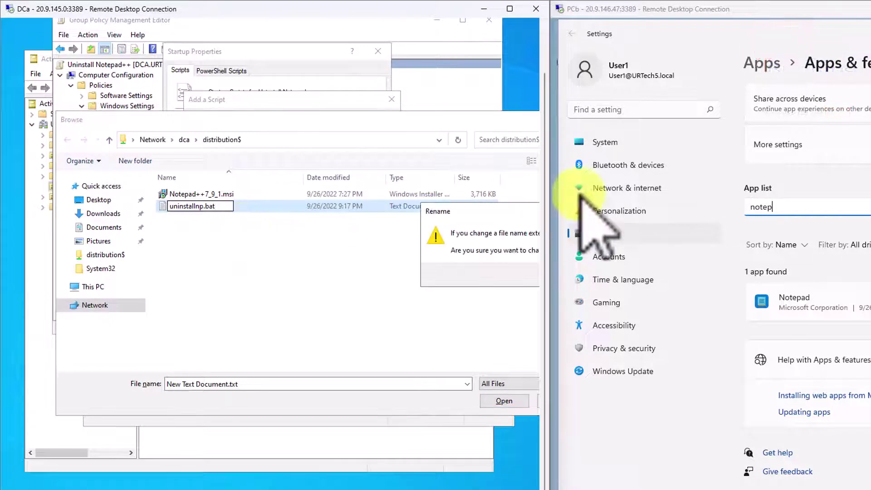
left_click_drag(497, 212, 119, 182)
left_click(224, 253)
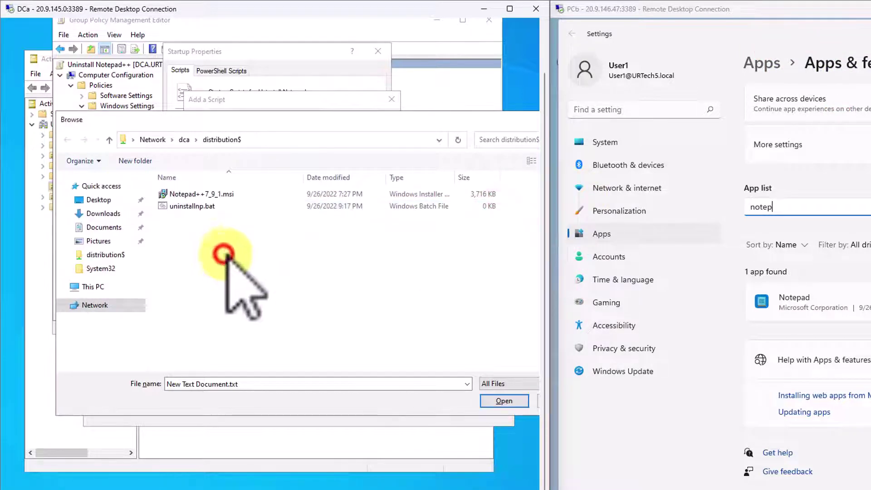
right_click(188, 206)
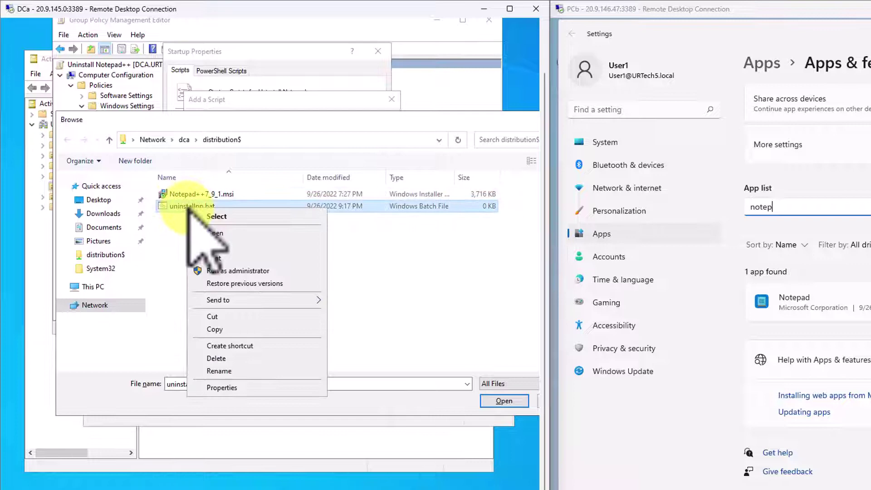
Step: Open uninstallnp.bat in Notepad past the security warning, paste the Notepad++ uninstall command, and close it
left_click(218, 244)
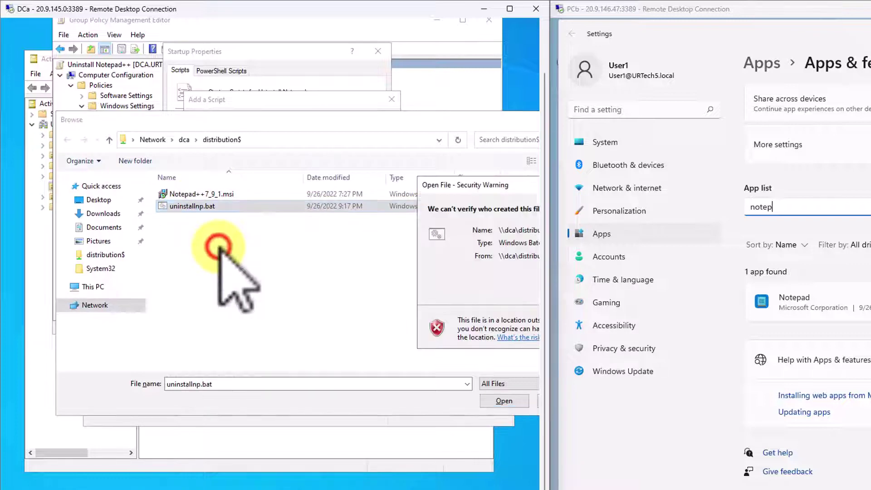
left_click_drag(468, 182, 266, 156)
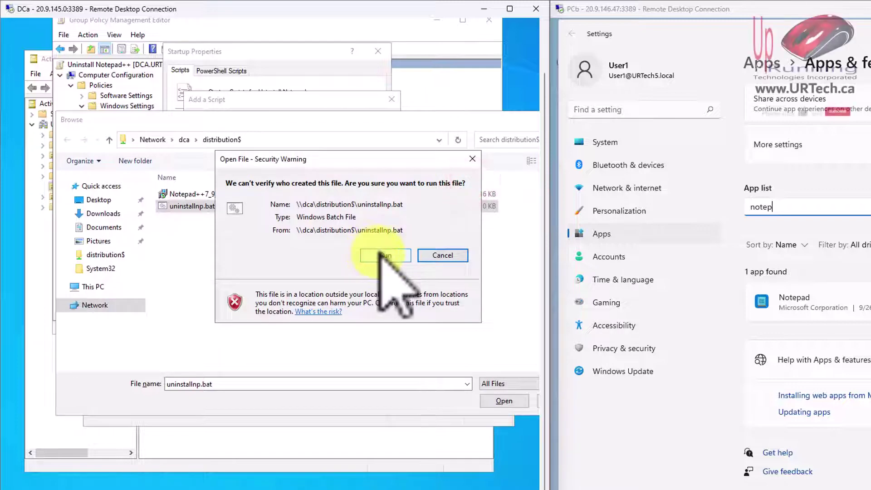
left_click(380, 255)
type("C:\\Program Files (x86)\\Notepad++\\uninstall.exe\" -Parameters")
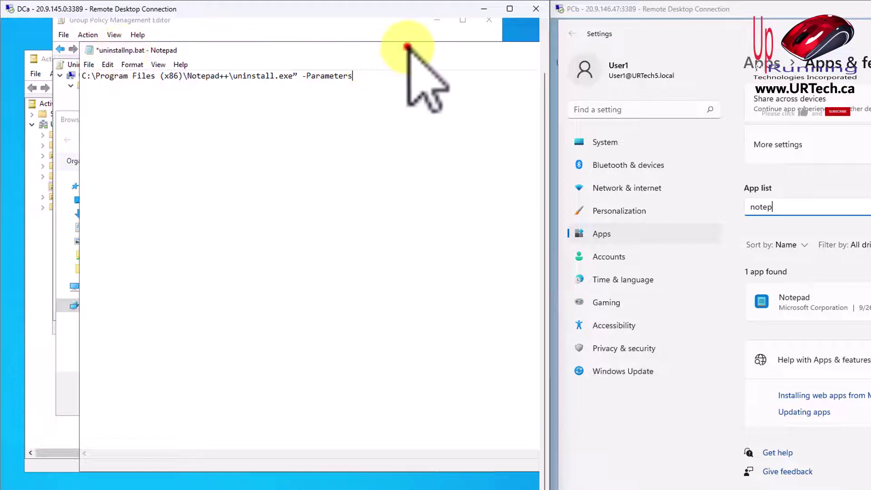
left_click_drag(407, 46, 389, 75)
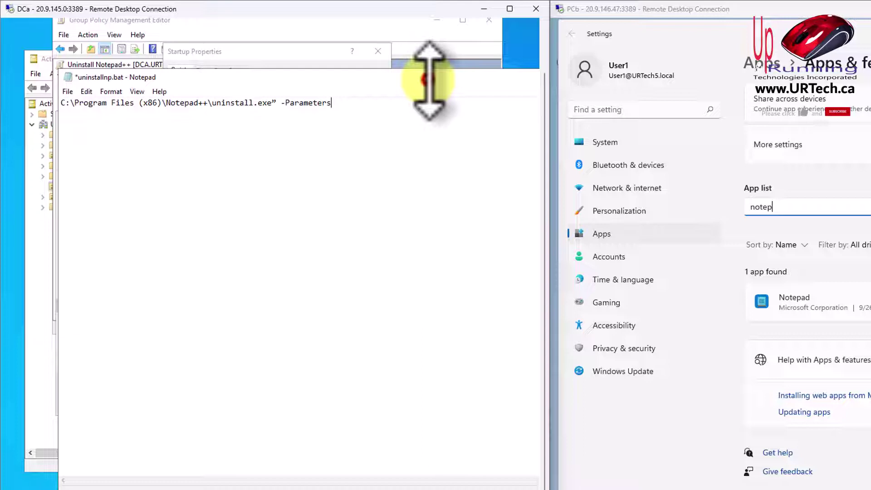
left_click_drag(428, 80, 326, 97)
key("alt+F4")
Step: Save the edits to uninstallnp.bat and select it in the Browse dialog
left_click(518, 277)
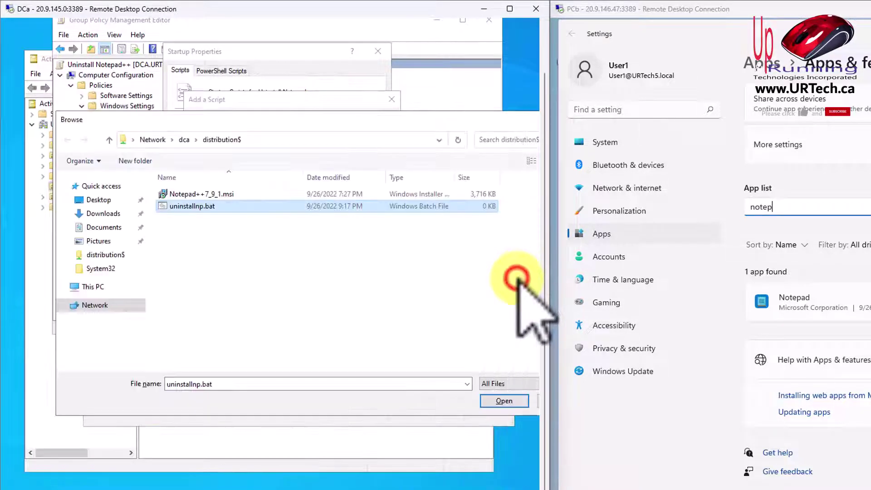
left_click(198, 206)
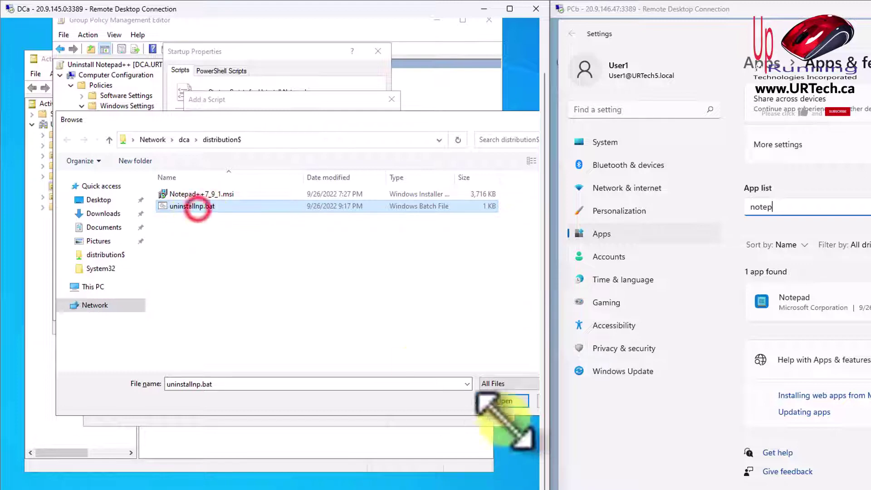
left_click(323, 284)
Step: Add \\dca\distribution$\uninstallnp.bat as a startup script and confirm Startup Properties
left_click(502, 401)
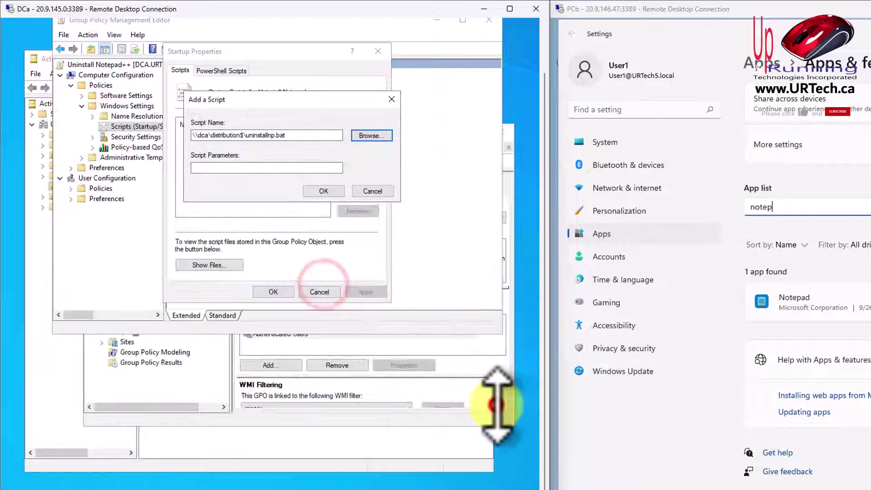
left_click(225, 168)
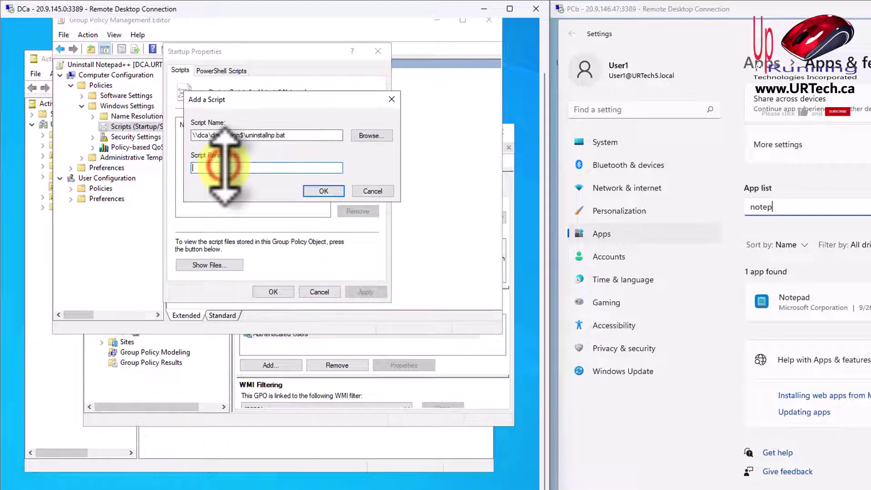
left_click(333, 192)
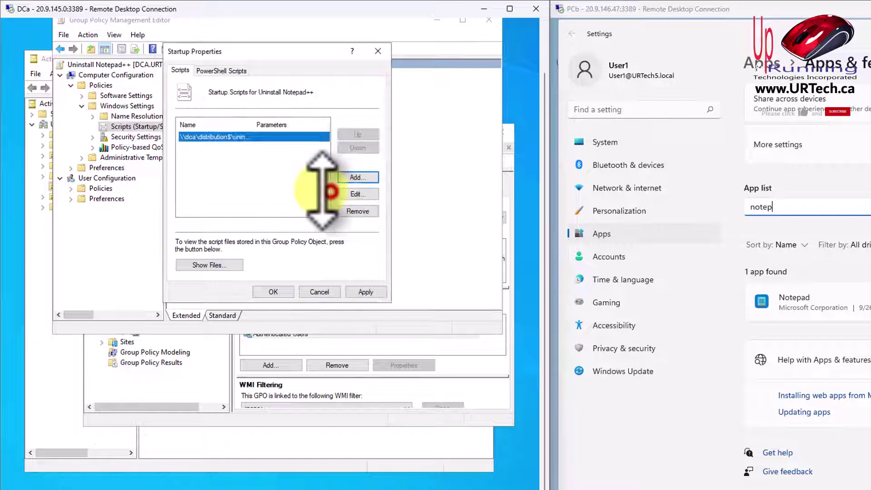
left_click(273, 292)
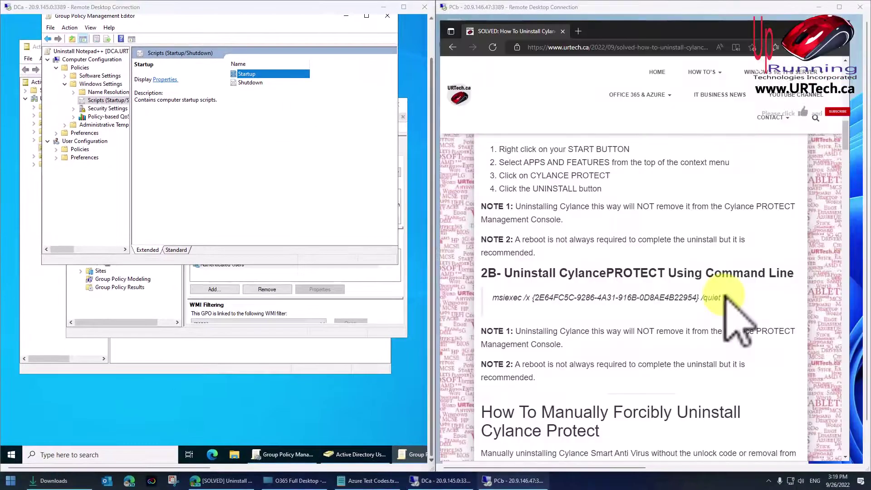
Step: Highlight the full msiexec /x {…} /quiet command line under step 2B
left_click(723, 296)
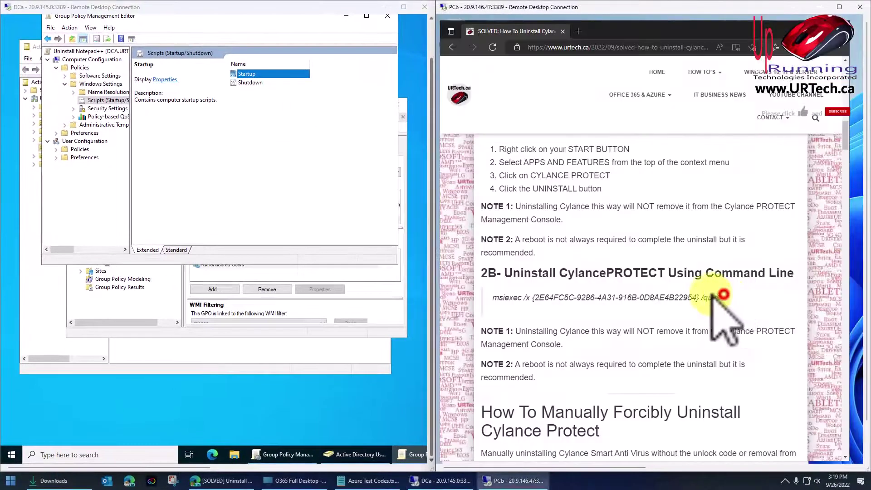
left_click(492, 298)
left_click_drag(493, 298, 722, 297)
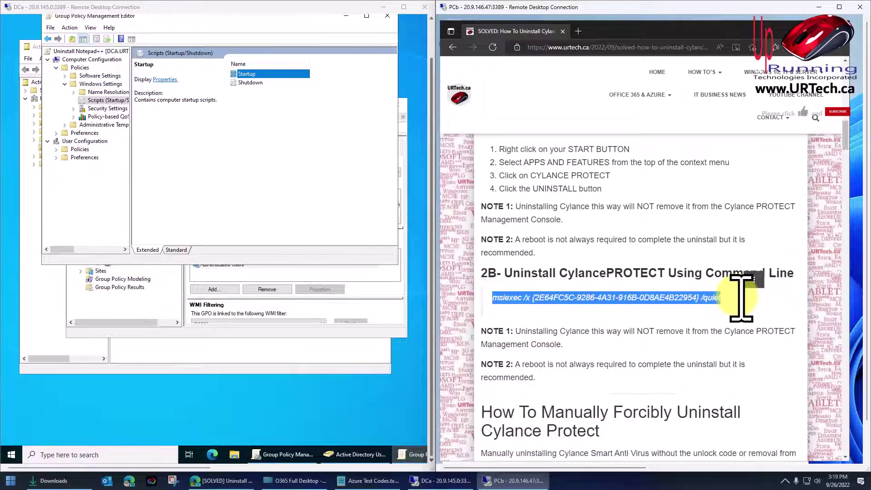